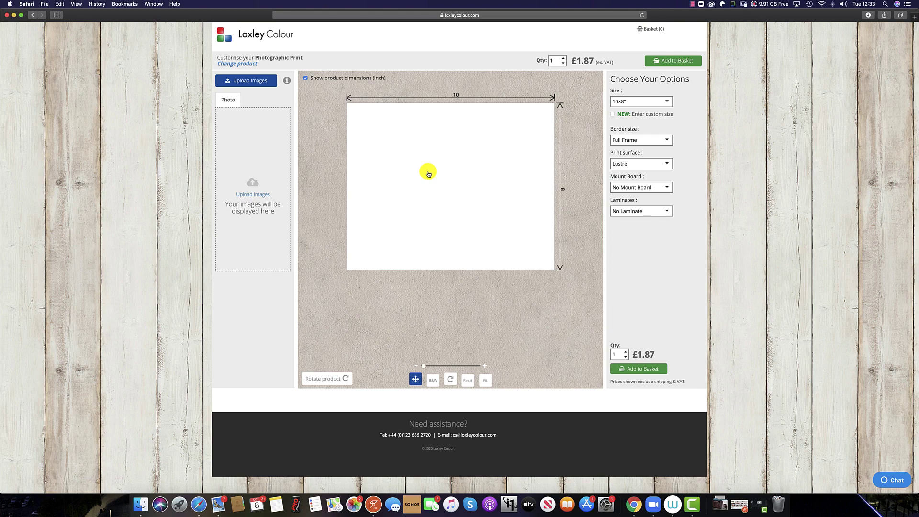
Open the image upload window on the Loxley Colour 10x8 photographic print page.
{"action": "left_click", "coordinate": [253, 81]}
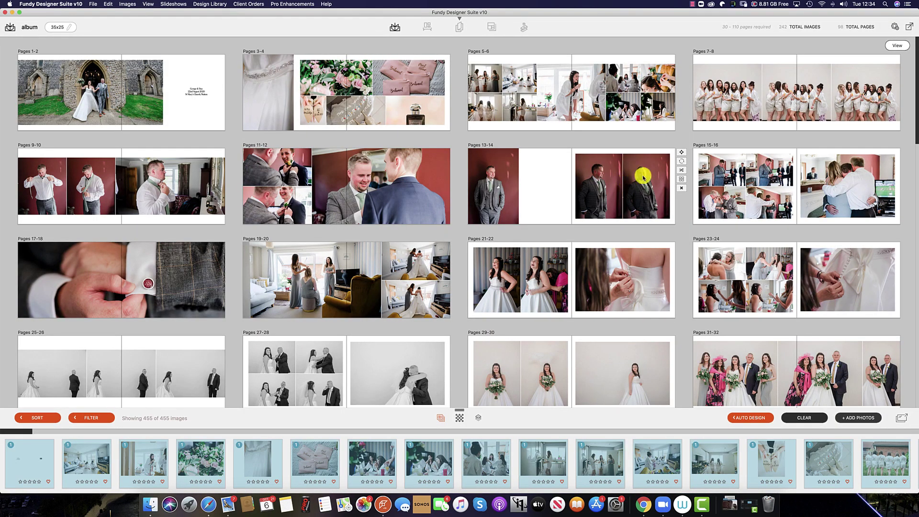
Begin the wedding album's Export for Print from the top-right export options.
{"action": "left_click", "coordinate": [909, 29]}
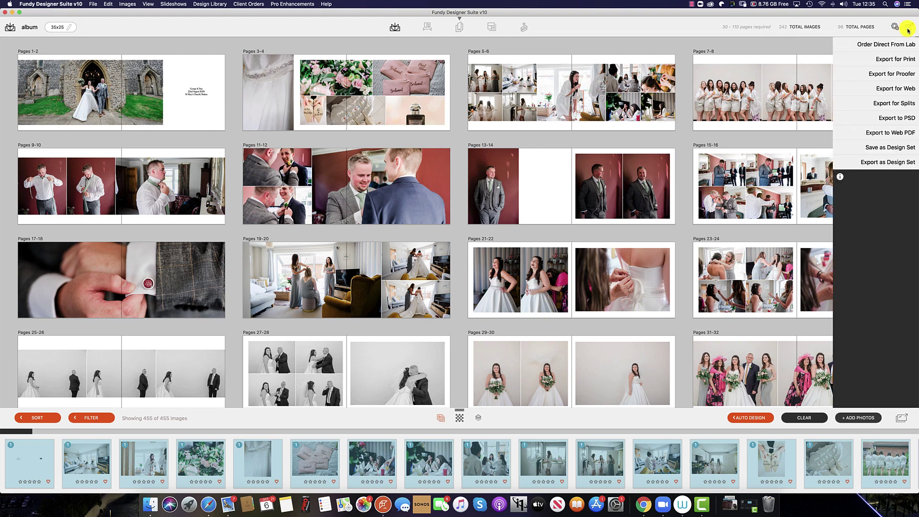
{"action": "left_click", "coordinate": [894, 58]}
{"action": "left_click", "coordinate": [887, 107]}
Choose to export the album rather than order it via Fundy Direct.
{"action": "left_click", "coordinate": [893, 59]}
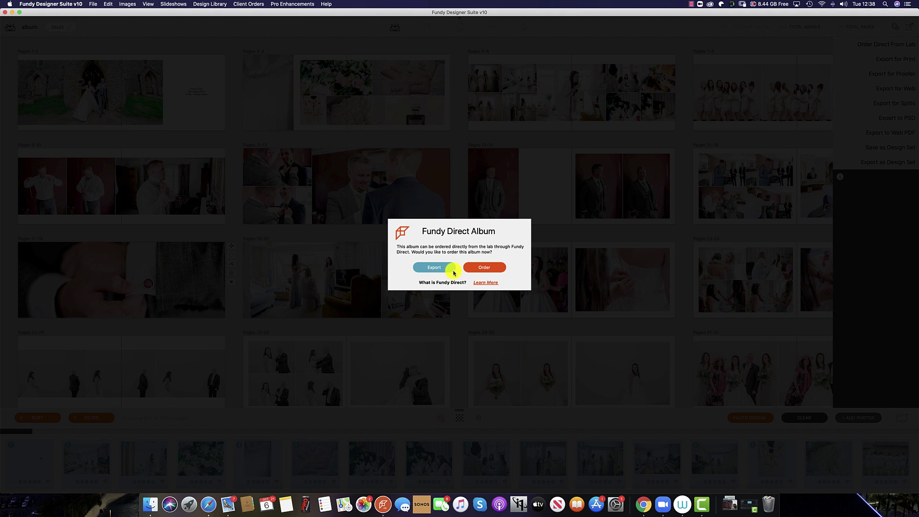
{"action": "left_click", "coordinate": [479, 266]}
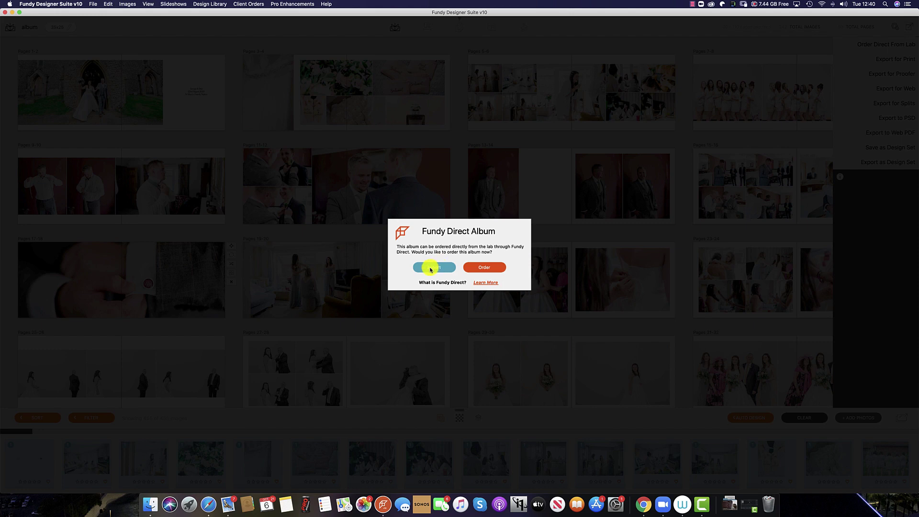
{"action": "left_click", "coordinate": [435, 268]}
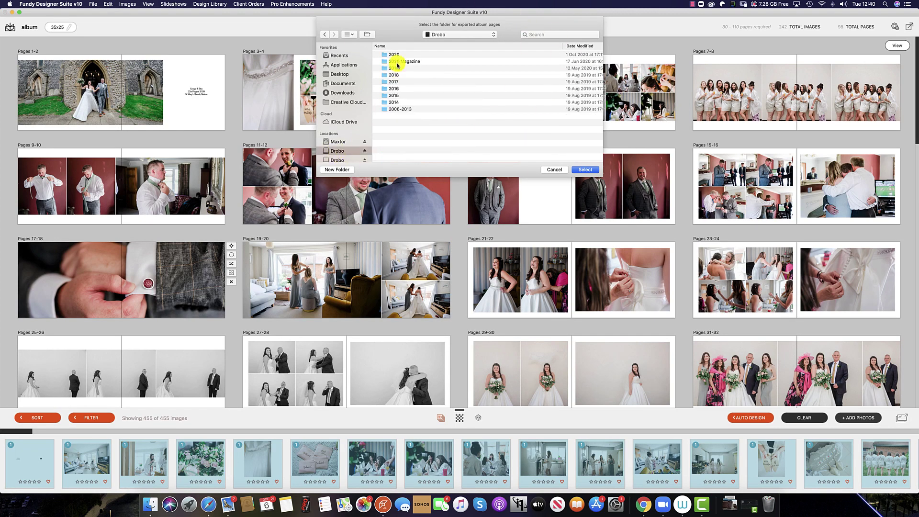
Select the wedding couple's folder inside 2020 as the export destination.
{"action": "double_click", "coordinate": [397, 55]}
{"action": "double_click", "coordinate": [399, 56]}
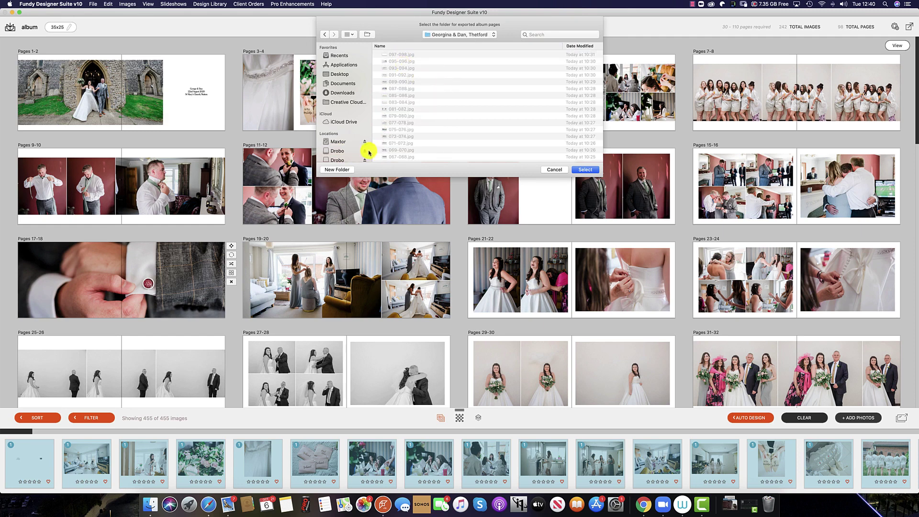
{"action": "left_click", "coordinate": [577, 170]}
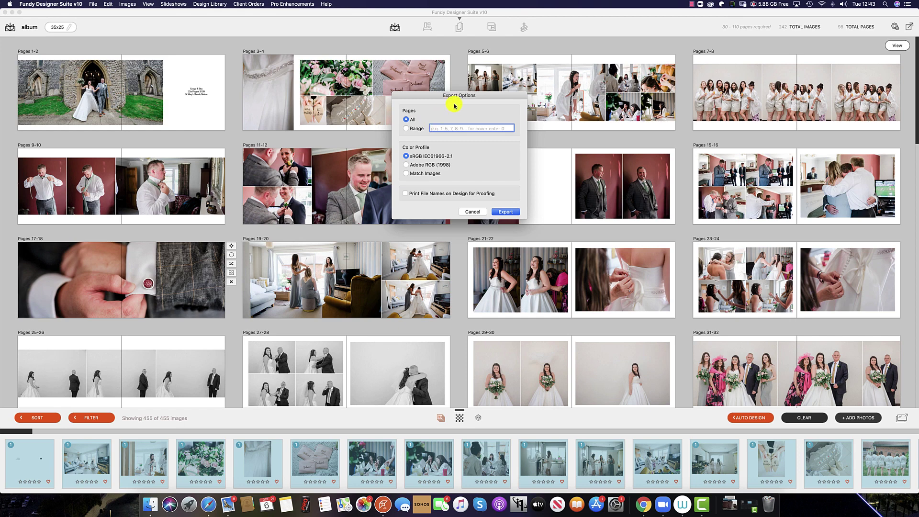
Export all album pages with the sRGB IEC61966-2.1 colour profile.
{"action": "left_click", "coordinate": [406, 120]}
{"action": "left_click", "coordinate": [407, 157]}
{"action": "left_click", "coordinate": [406, 164]}
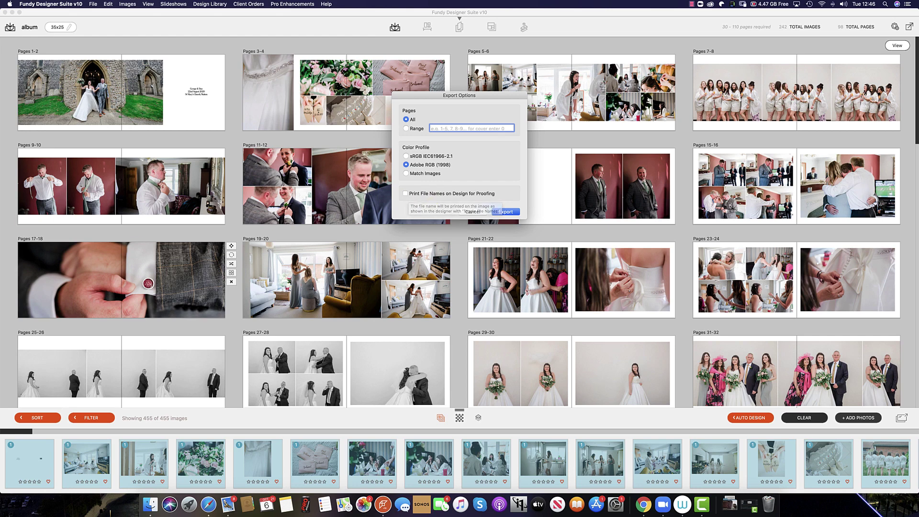
{"action": "left_click", "coordinate": [426, 156]}
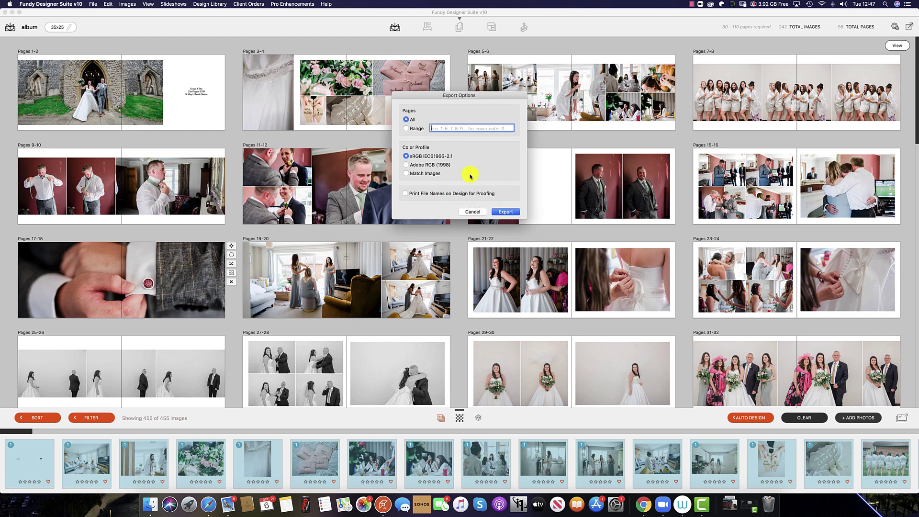
{"action": "left_click", "coordinate": [507, 211]}
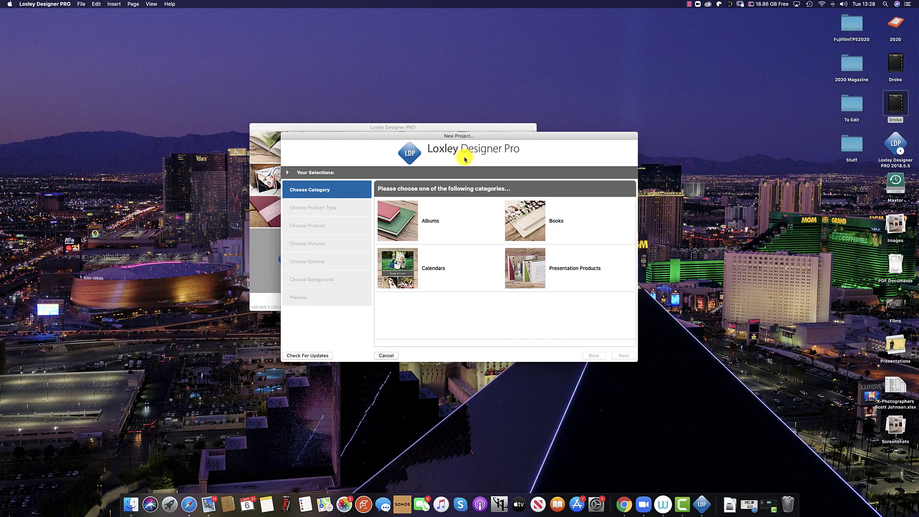
Choose Albums, then the Bellissimo Fine Art Albums type, for a new project.
{"action": "left_click_drag", "start_coordinate": [462, 136], "coordinate": [452, 138]}
{"action": "left_click", "coordinate": [388, 223]}
{"action": "left_click", "coordinate": [616, 357]}
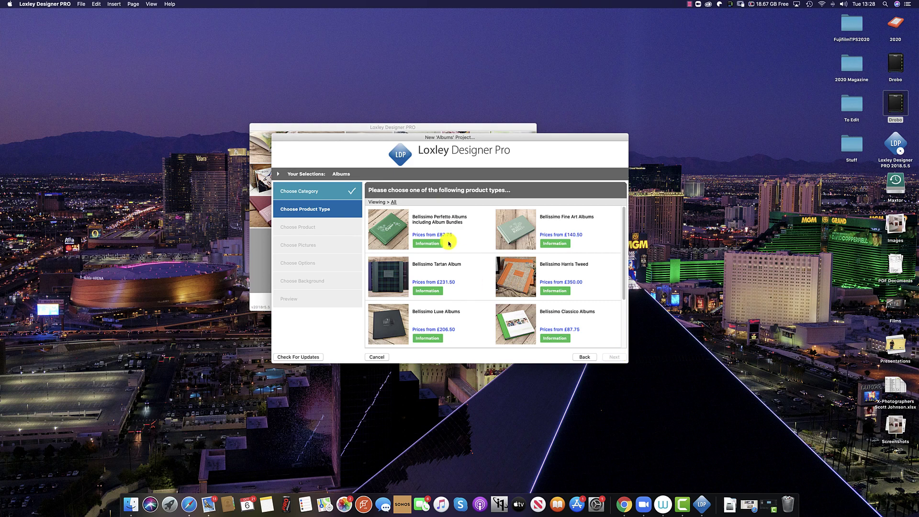
{"action": "scroll", "coordinate": [508, 267], "scroll_direction": "down", "scroll_amount": 2}
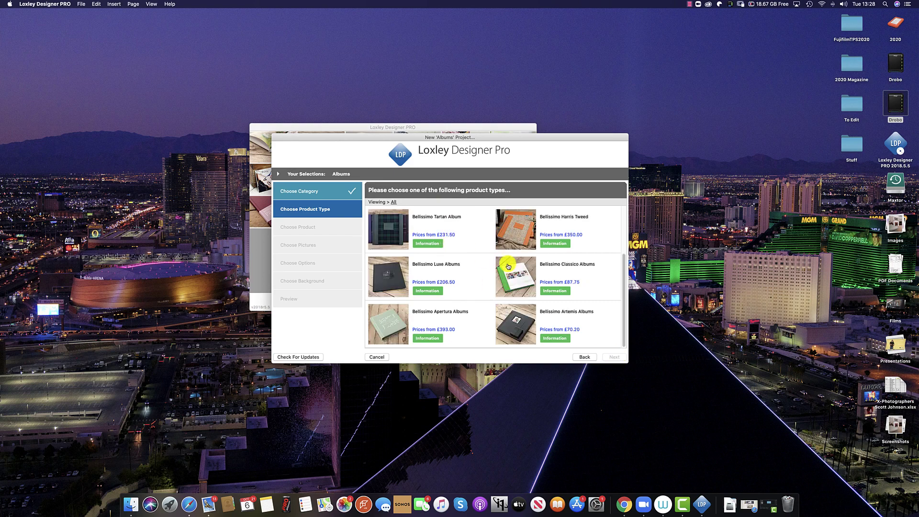
{"action": "scroll", "coordinate": [509, 266], "scroll_direction": "up", "scroll_amount": 2}
{"action": "left_click", "coordinate": [524, 219]}
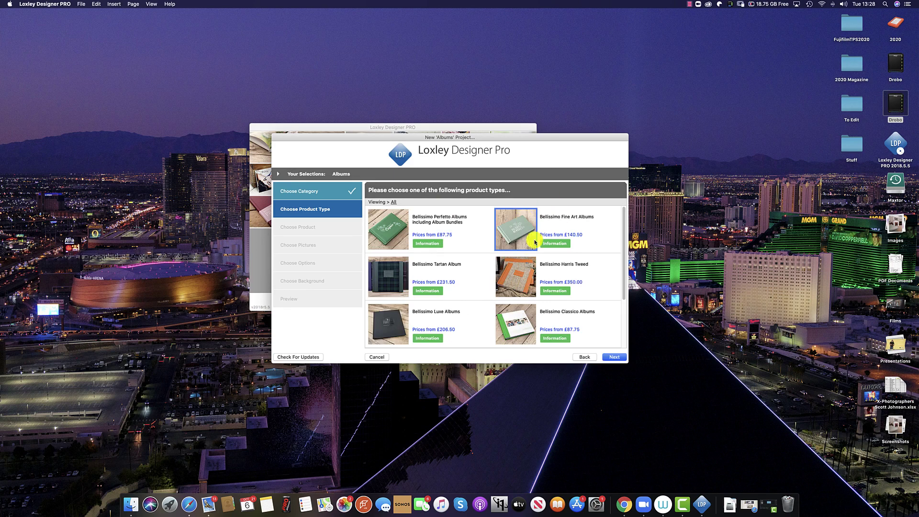
{"action": "left_click", "coordinate": [611, 359]}
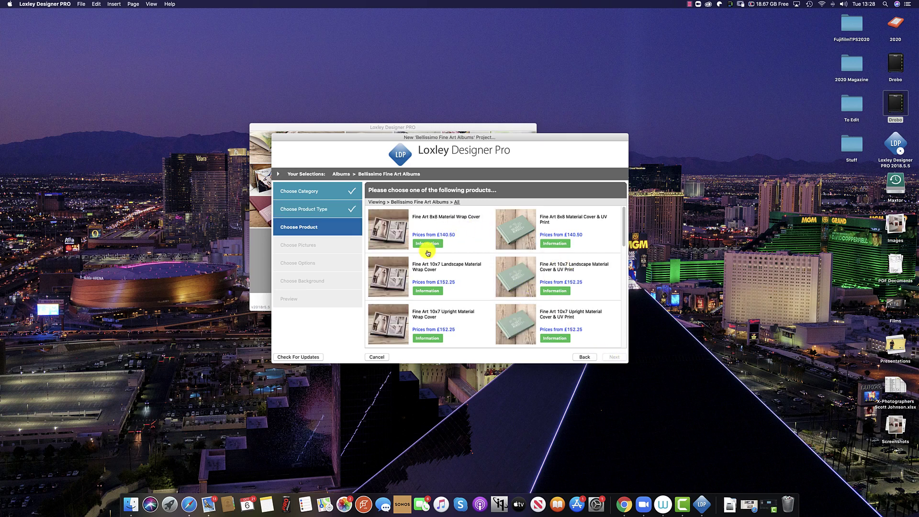
Pick Fine Art 14x10 Upright Cover & UV Print, name it 'fundy1' and create it.
{"action": "scroll", "coordinate": [555, 285], "scroll_direction": "down", "scroll_amount": 5}
{"action": "left_click", "coordinate": [515, 277]}
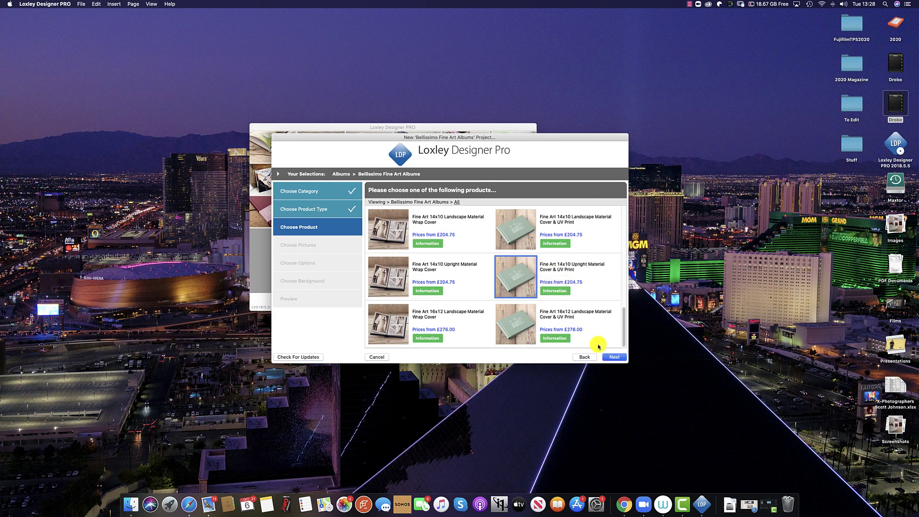
{"action": "left_click", "coordinate": [613, 357]}
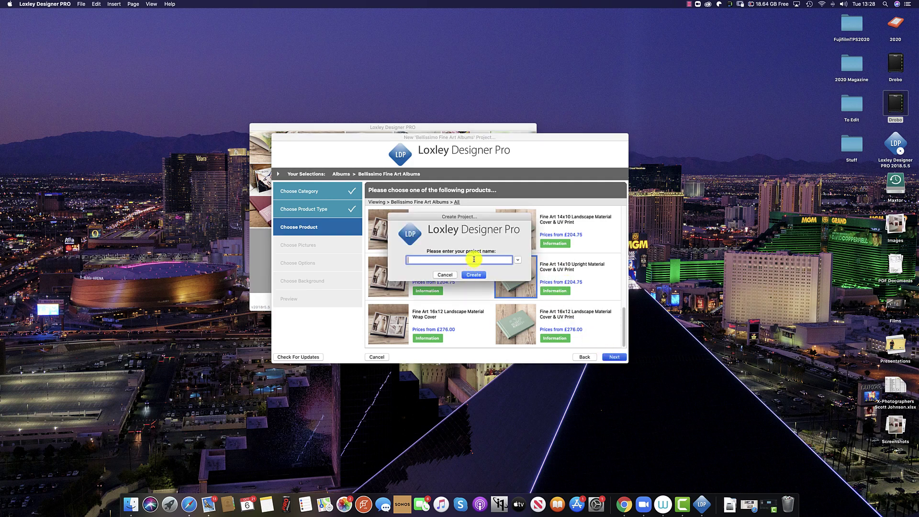
{"action": "type", "text": "undy1"}
{"action": "left_click", "coordinate": [474, 274]}
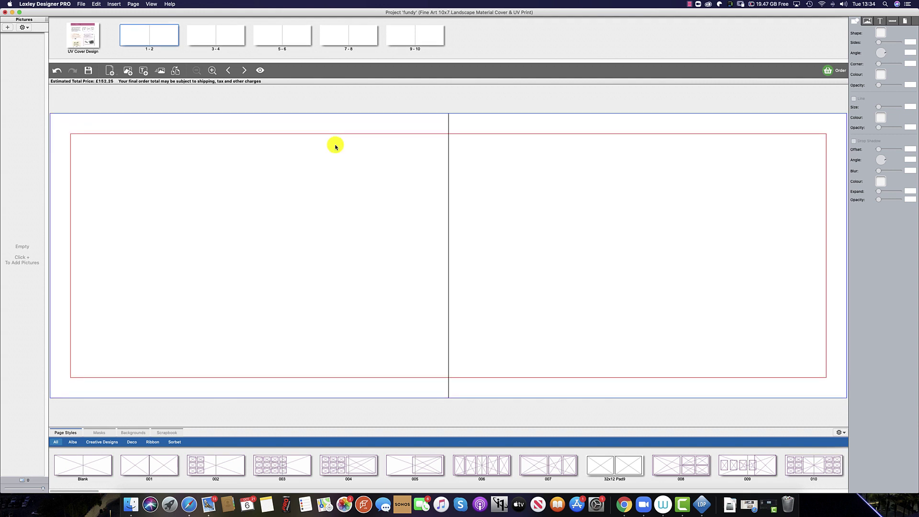
Choose Computer > Add Folder Containing Pictures from the Pictures panel's + options.
{"action": "left_click", "coordinate": [9, 28]}
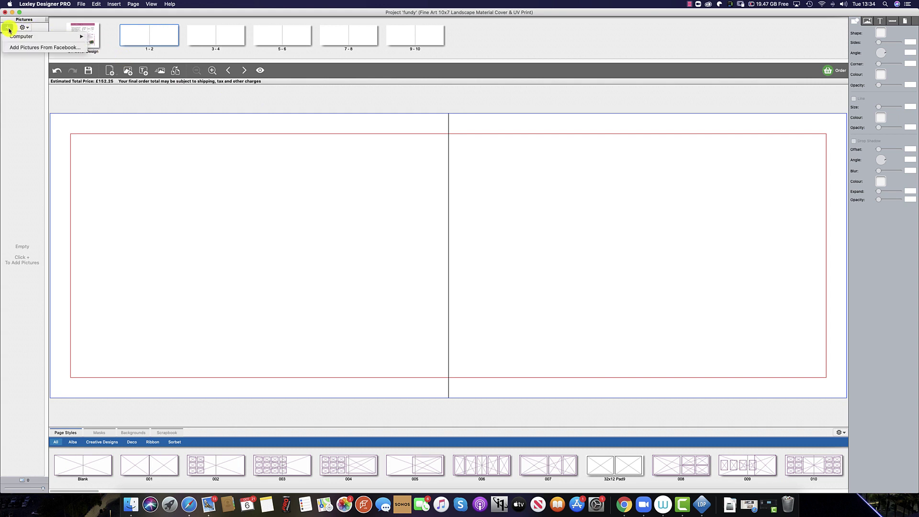
{"action": "mouse_move", "coordinate": [22, 36]}
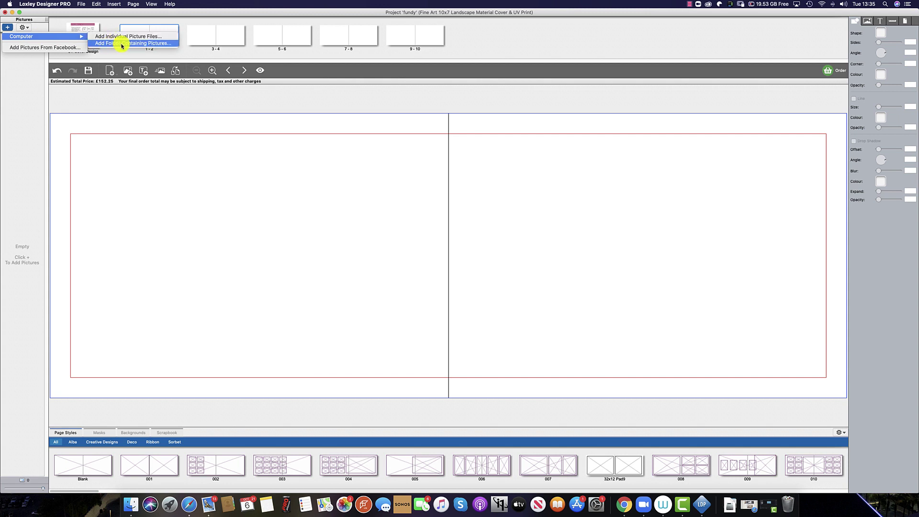
{"action": "left_click", "coordinate": [122, 46]}
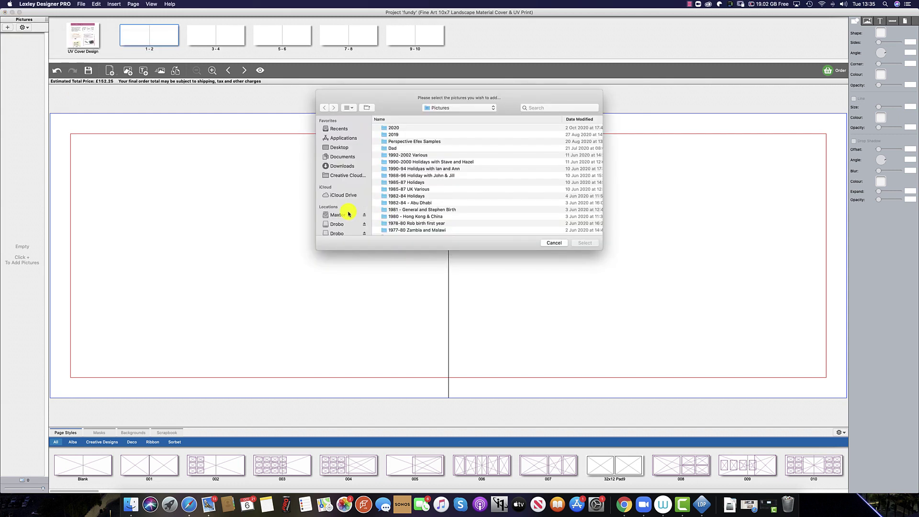
Add all spread JPEGs through 097-098.jpg from Drobo > 2020 > Georgina & Dan, Thetford.
{"action": "left_click", "coordinate": [341, 224]}
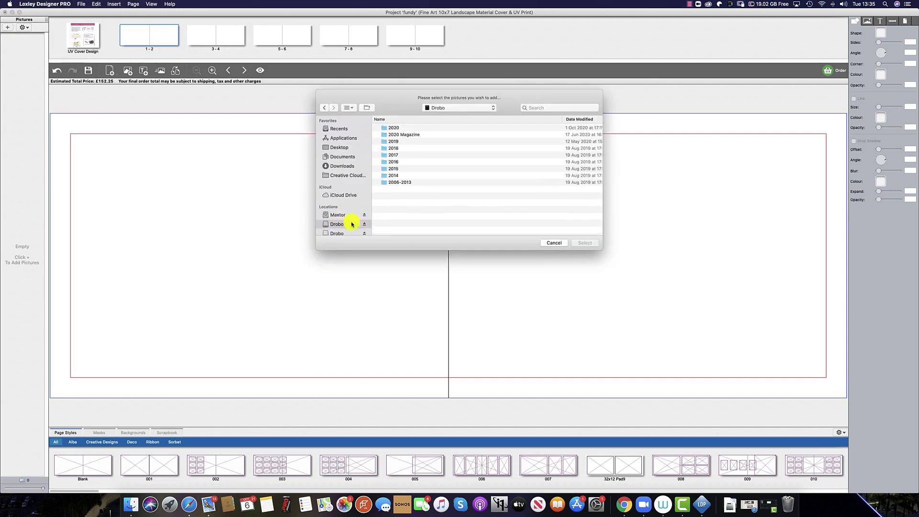
{"action": "double_click", "coordinate": [393, 128]}
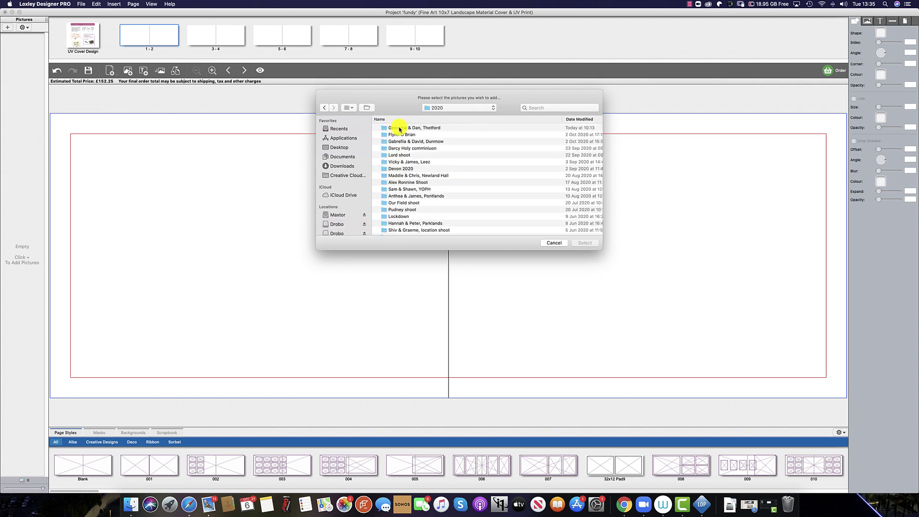
{"action": "double_click", "coordinate": [395, 128]}
{"action": "left_click", "coordinate": [397, 128]}
{"action": "scroll", "coordinate": [423, 161], "scroll_direction": "down", "scroll_amount": 5}
{"action": "scroll", "coordinate": [422, 167], "scroll_direction": "down", "scroll_amount": 5}
{"action": "scroll", "coordinate": [424, 177], "scroll_direction": "down", "scroll_amount": 5}
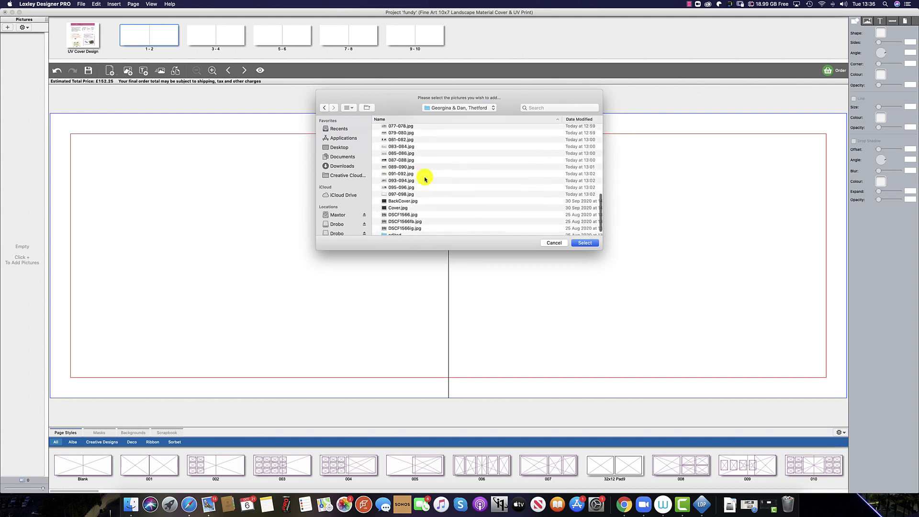
{"action": "left_click", "coordinate": [403, 193], "text": "shift"}
{"action": "left_click", "coordinate": [584, 243]}
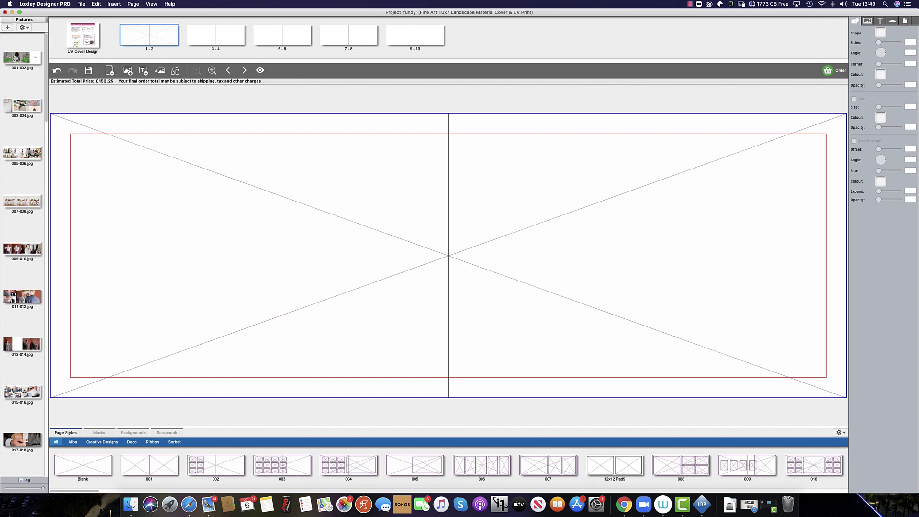
Fill spreads 1-2, 3-4 and 5-6 with their matching images, applying Blank style where needed.
{"action": "left_click_drag", "start_coordinate": [16, 58], "coordinate": [316, 211]}
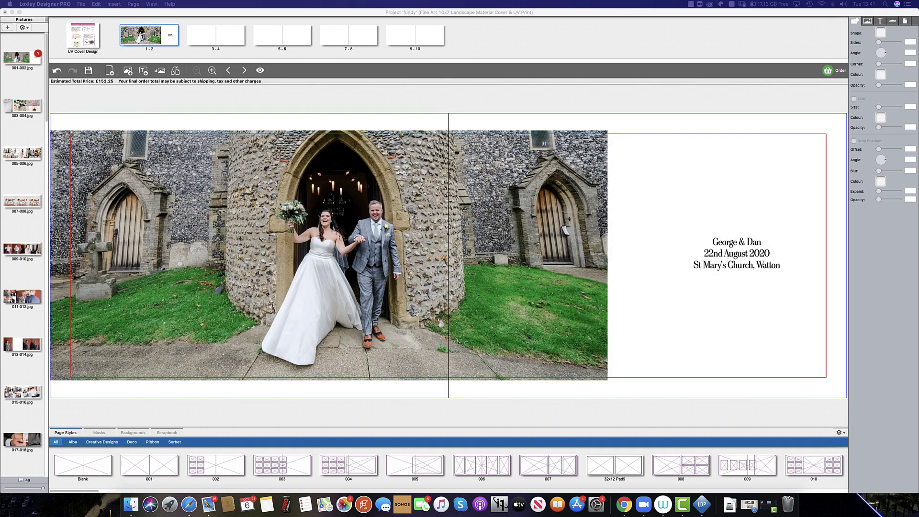
{"action": "left_click", "coordinate": [208, 40]}
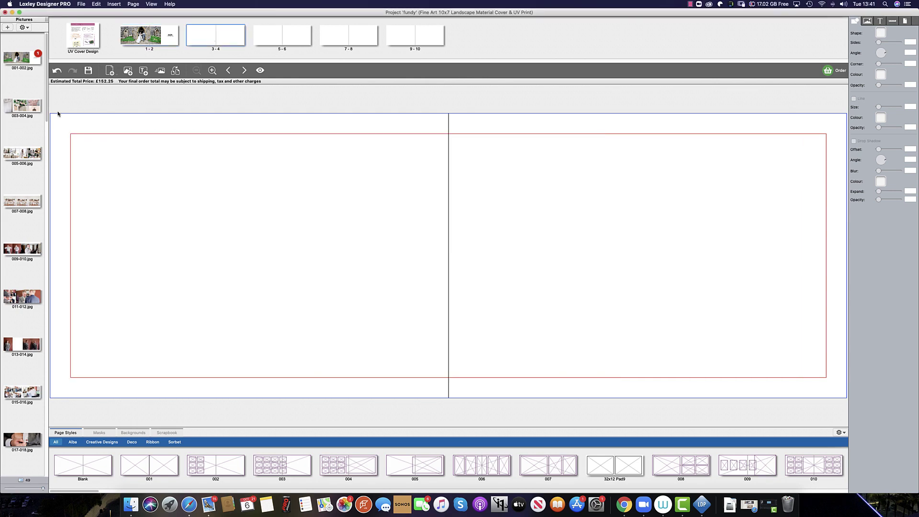
{"action": "left_click_drag", "start_coordinate": [78, 458], "coordinate": [306, 289]}
{"action": "left_click_drag", "start_coordinate": [32, 104], "coordinate": [362, 201]}
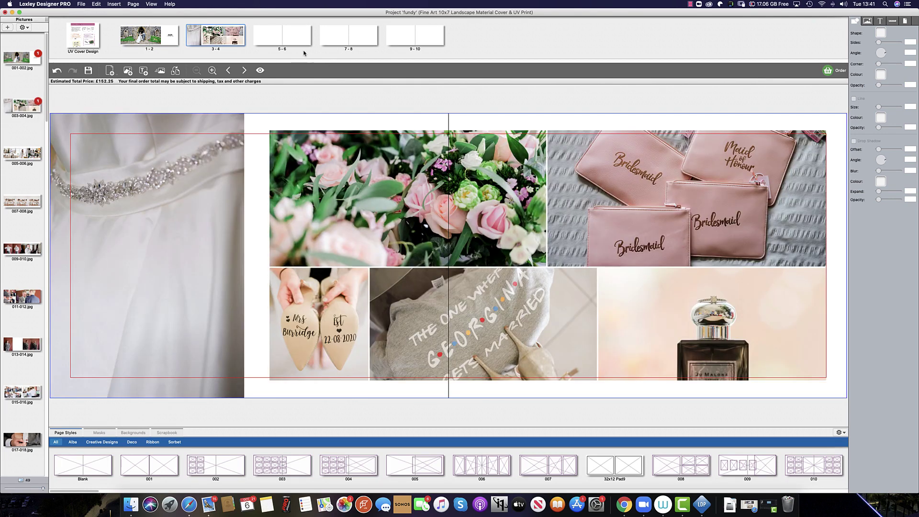
{"action": "left_click", "coordinate": [295, 44]}
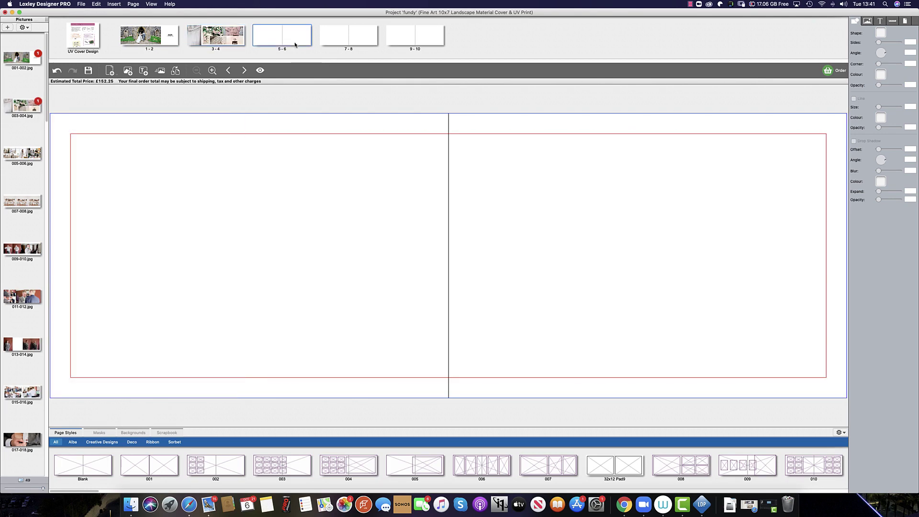
{"action": "left_click_drag", "start_coordinate": [86, 461], "coordinate": [236, 328]}
{"action": "left_click_drag", "start_coordinate": [29, 153], "coordinate": [361, 218]}
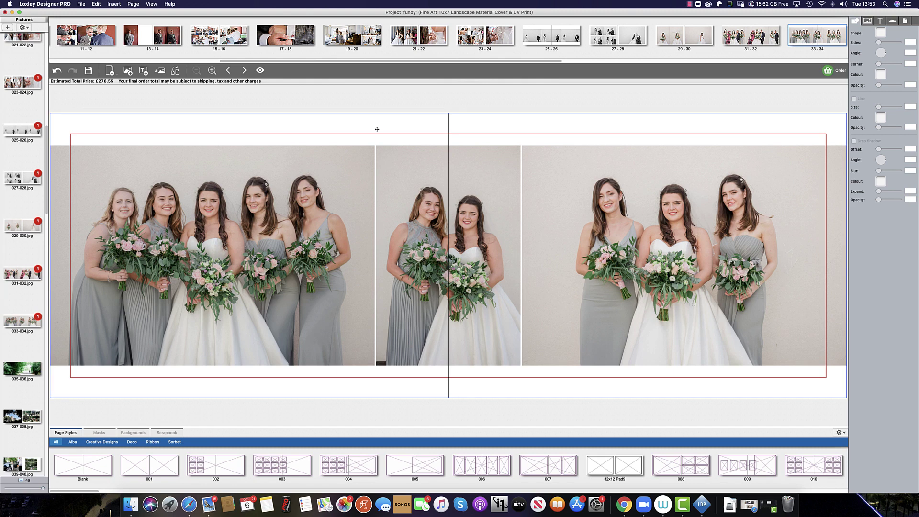
Start the File > Order process, dismiss FlightCheck, and accept the disclaimer.
{"action": "left_click", "coordinate": [82, 4]}
{"action": "left_click", "coordinate": [92, 53]}
{"action": "key", "text": "Return"}
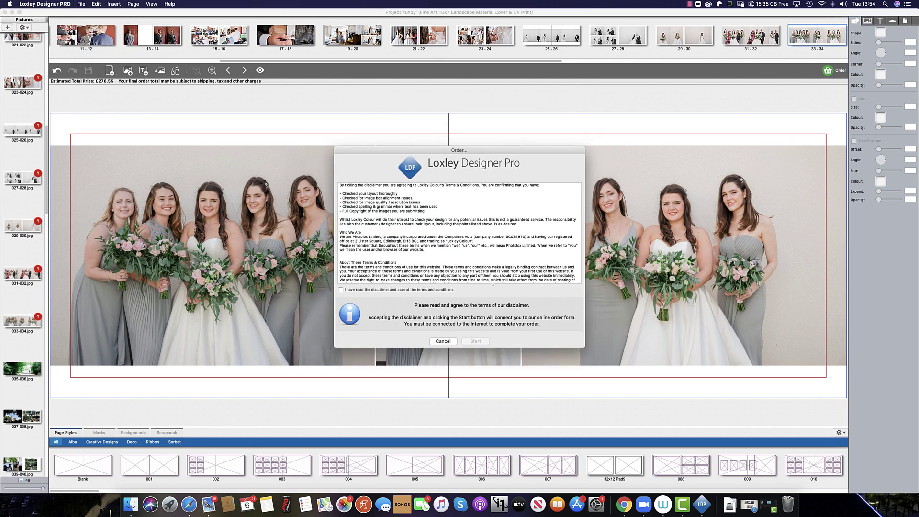
{"action": "left_click", "coordinate": [341, 291]}
{"action": "left_click", "coordinate": [478, 340]}
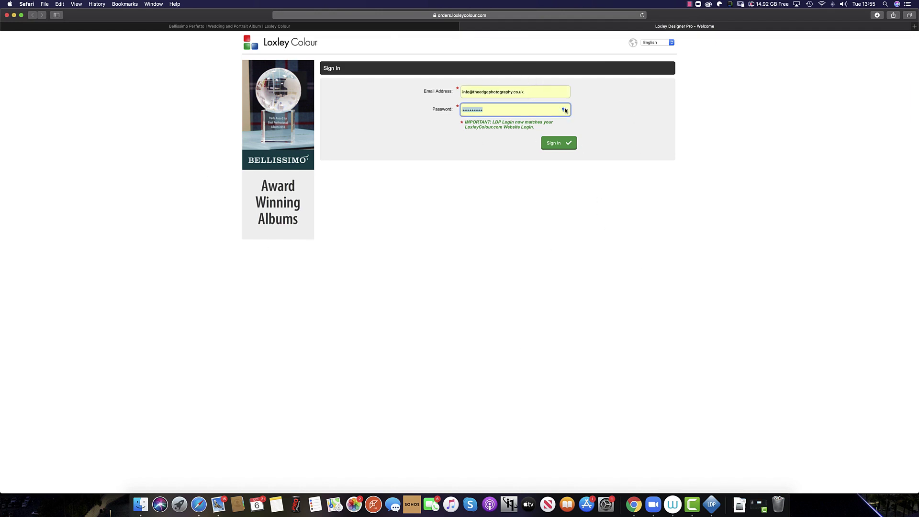
Sign in and review the fundy cart summary's product options and £299.25 total.
{"action": "left_click", "coordinate": [557, 143]}
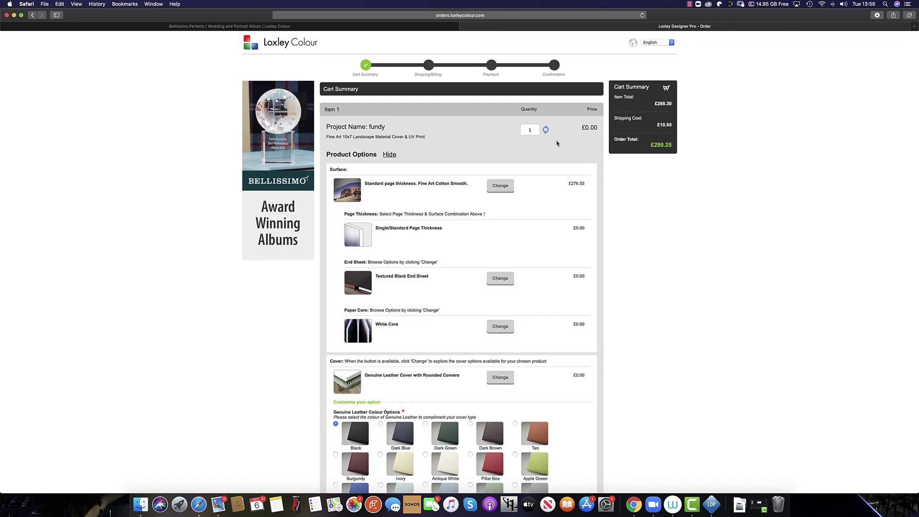
{"action": "scroll", "coordinate": [476, 287], "scroll_direction": "down", "scroll_amount": 3}
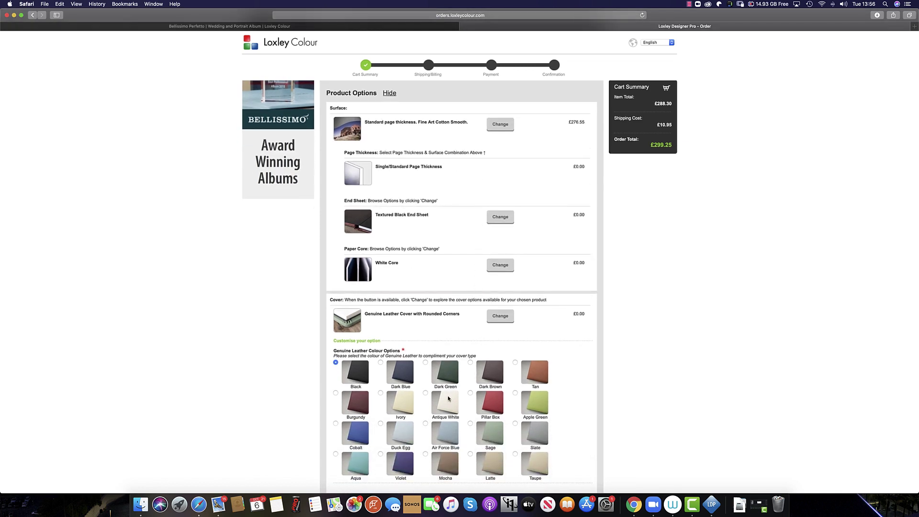
{"action": "scroll", "coordinate": [447, 389], "scroll_direction": "down", "scroll_amount": 5}
{"action": "scroll", "coordinate": [437, 181], "scroll_direction": "up", "scroll_amount": 1}
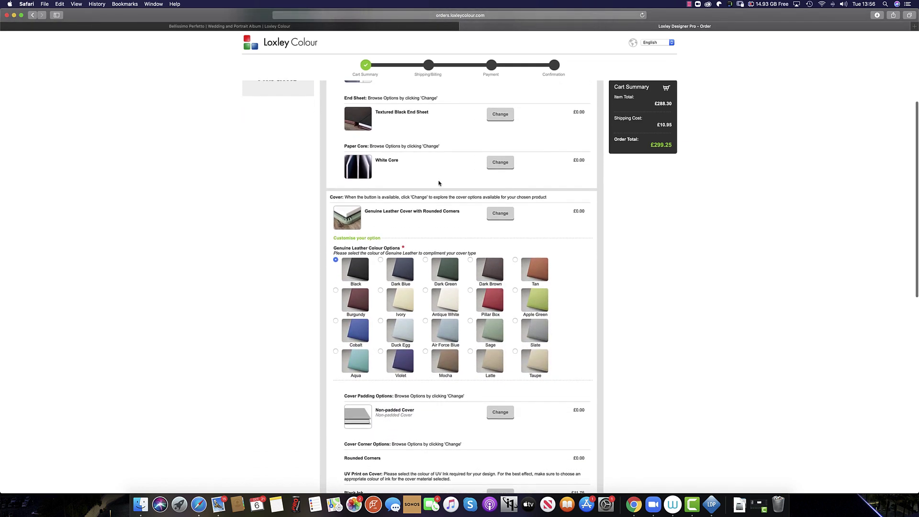
{"action": "scroll", "coordinate": [454, 210], "scroll_direction": "down", "scroll_amount": 8}
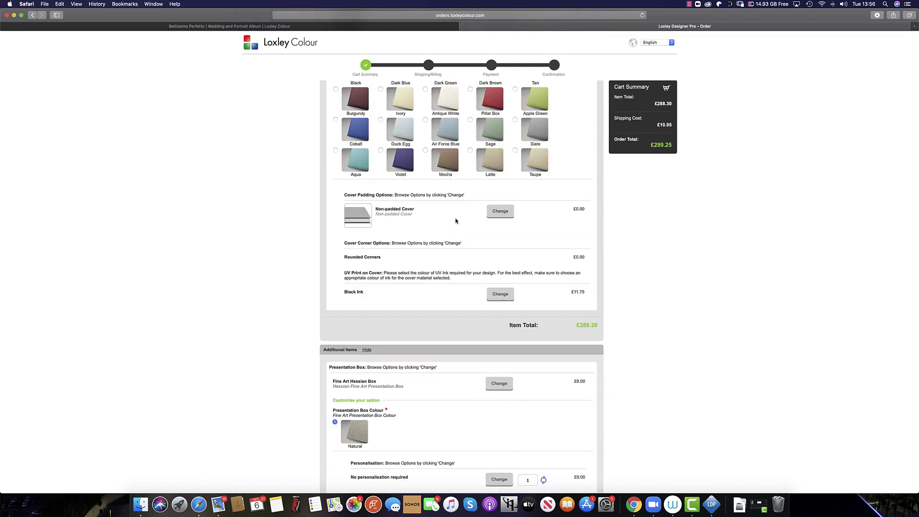